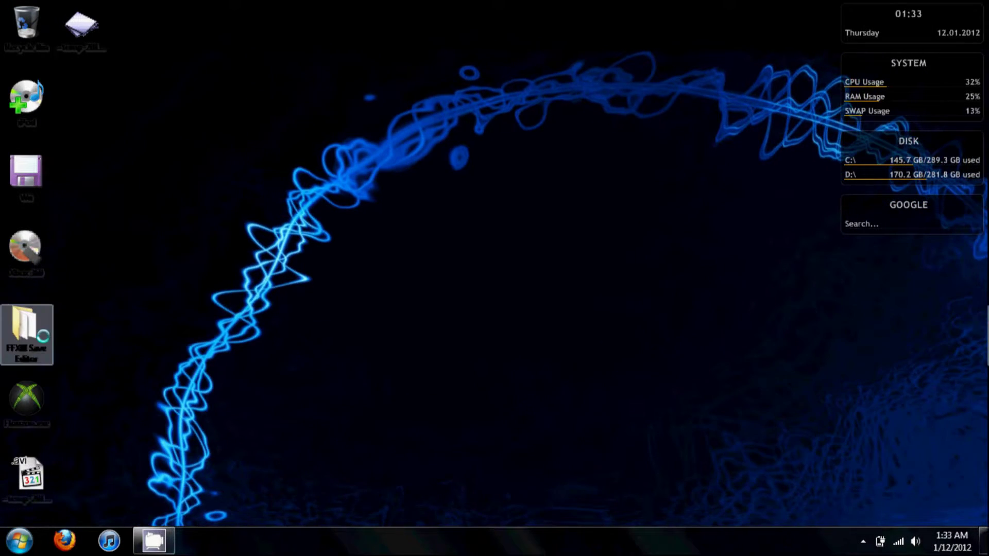
# - In Horizon, extract the FINAL FANTASY XIII Save Data 01, Disc 1, Chapter 1 save from the USB flash drive to the Desktop as ff13-00.dat
pyautogui.moveTo(36, 337)
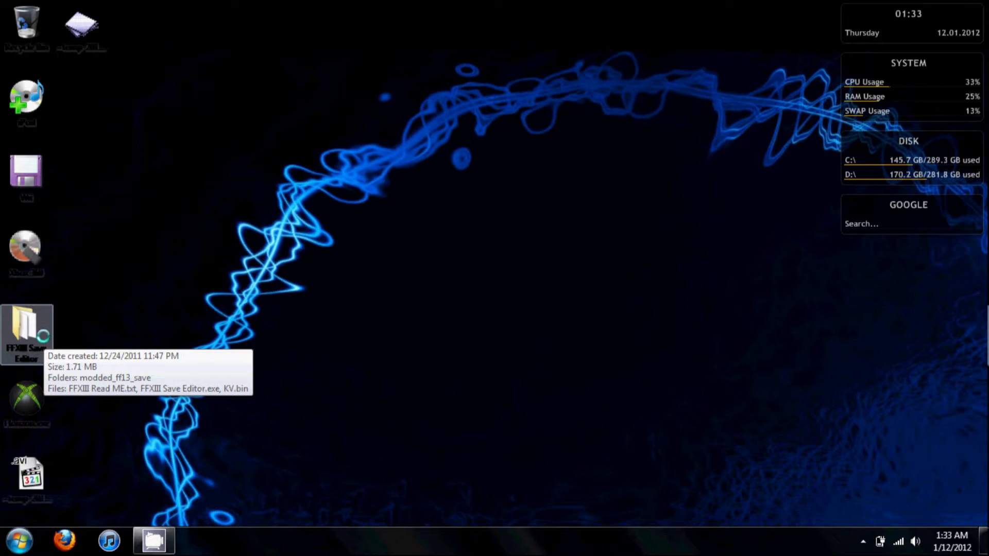
pyautogui.moveTo(32, 407)
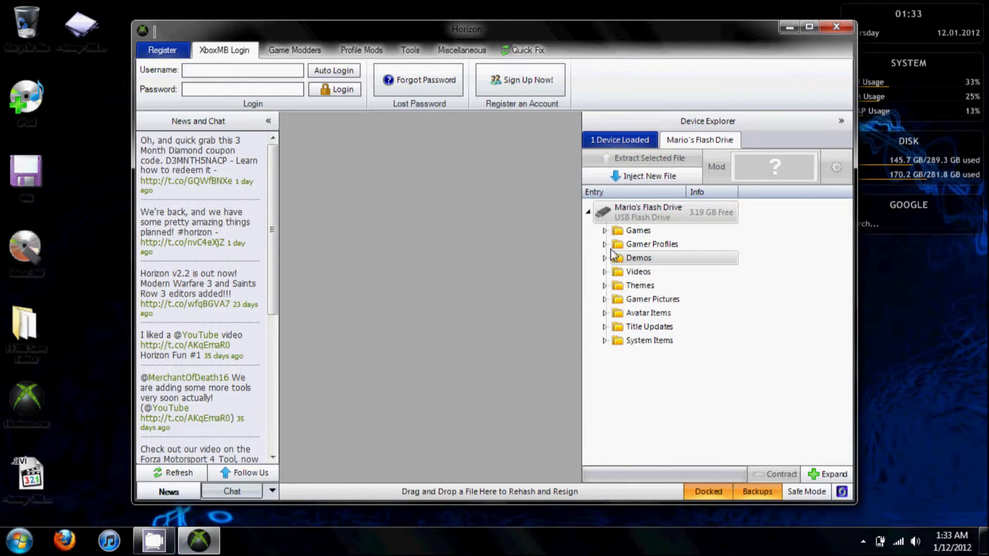
pyautogui.click(604, 231)
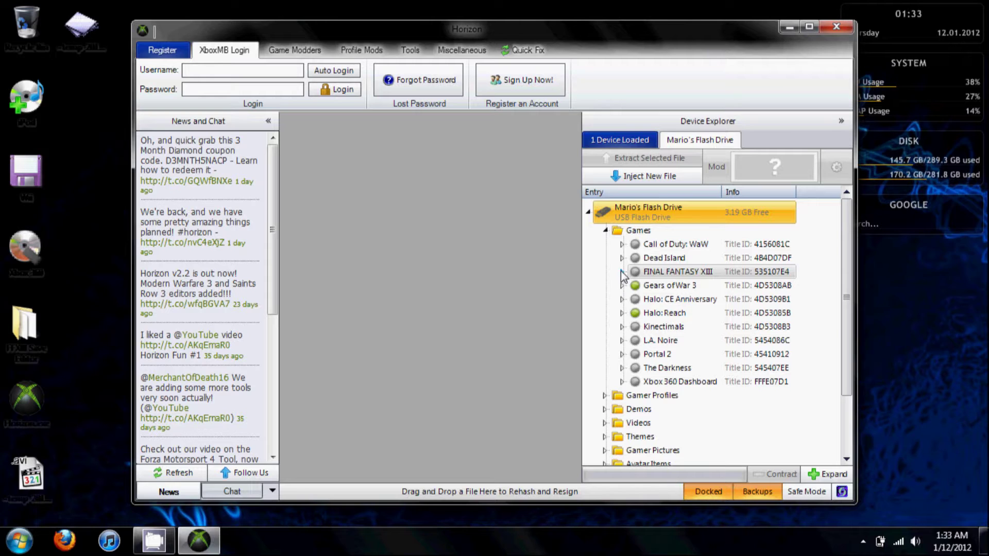
pyautogui.click(622, 272)
pyautogui.click(624, 297)
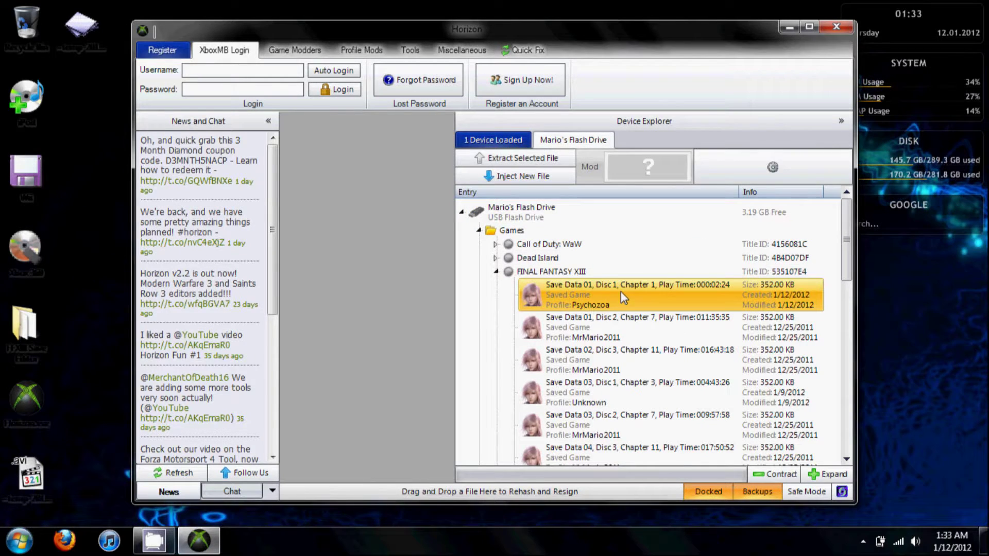
pyautogui.rightClick(620, 291)
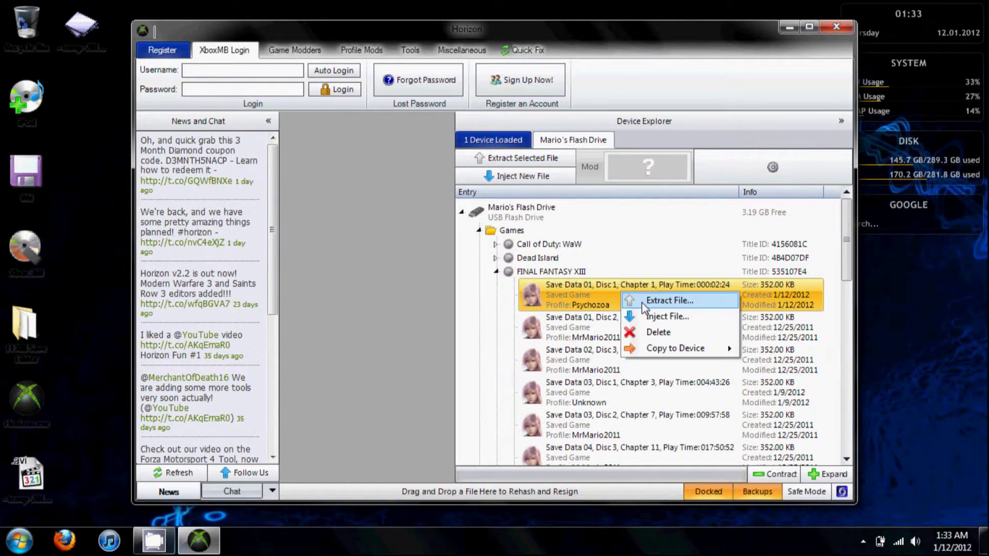
pyautogui.click(642, 303)
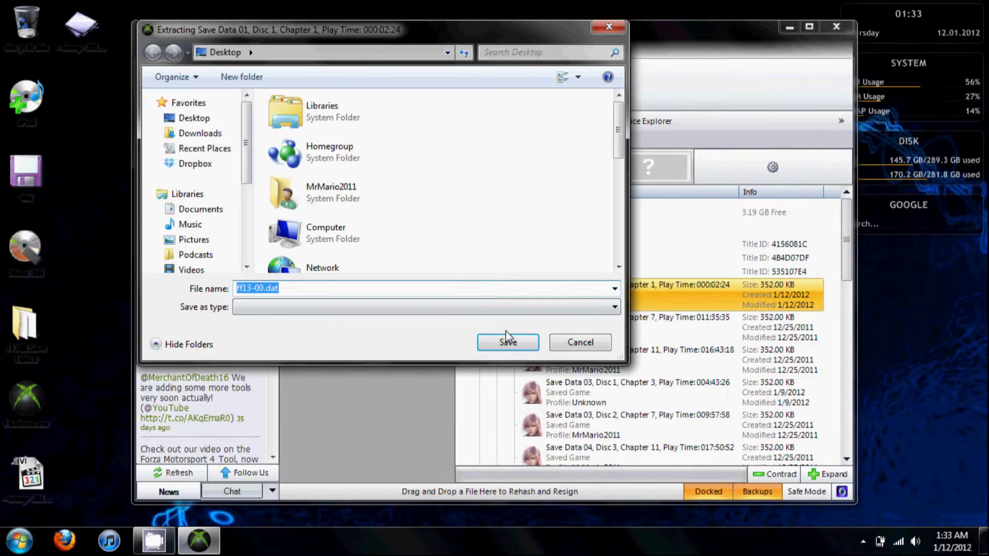
pyautogui.click(507, 340)
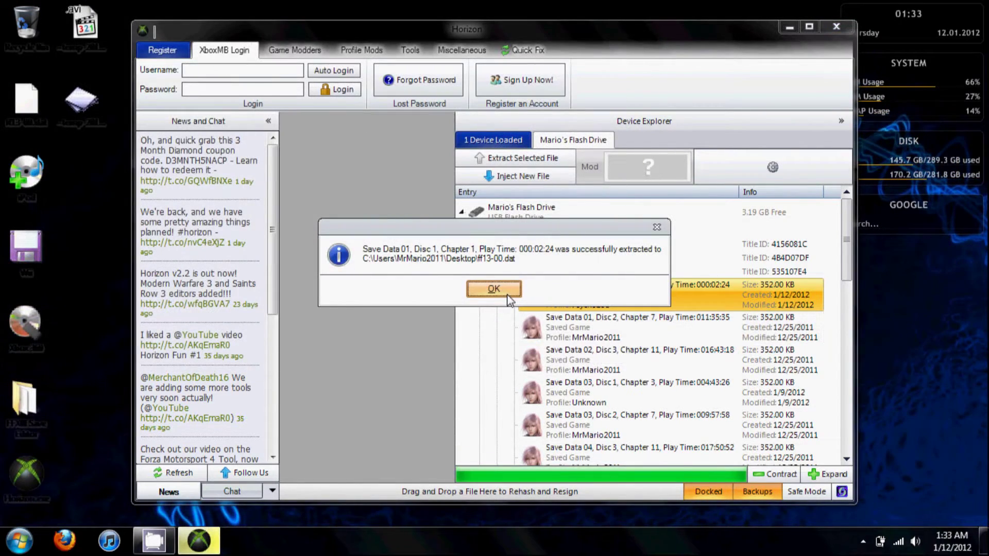
pyautogui.click(505, 288)
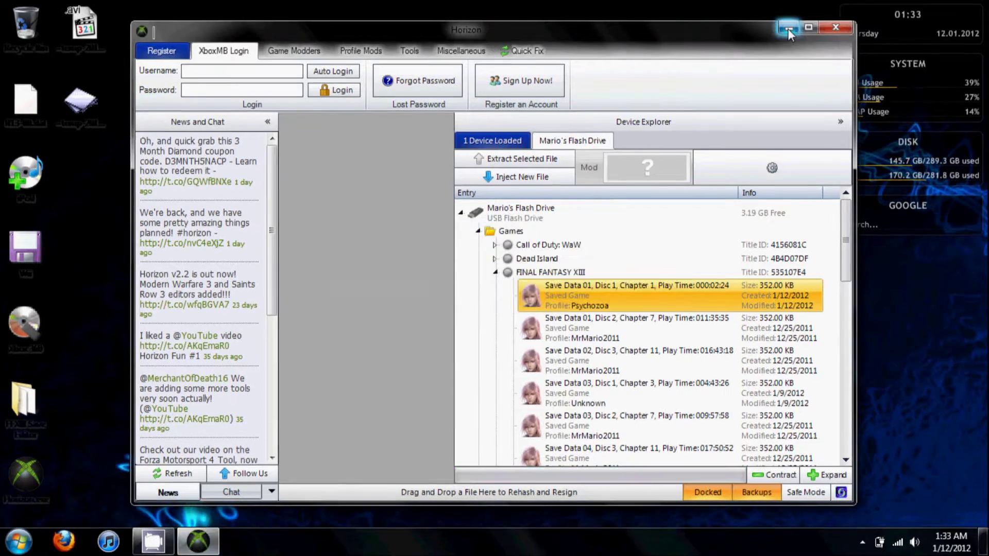
# - Launch FFXIII Save Editor.exe from its desktop folder and load the extracted save ff13-00.dat
pyautogui.click(789, 28)
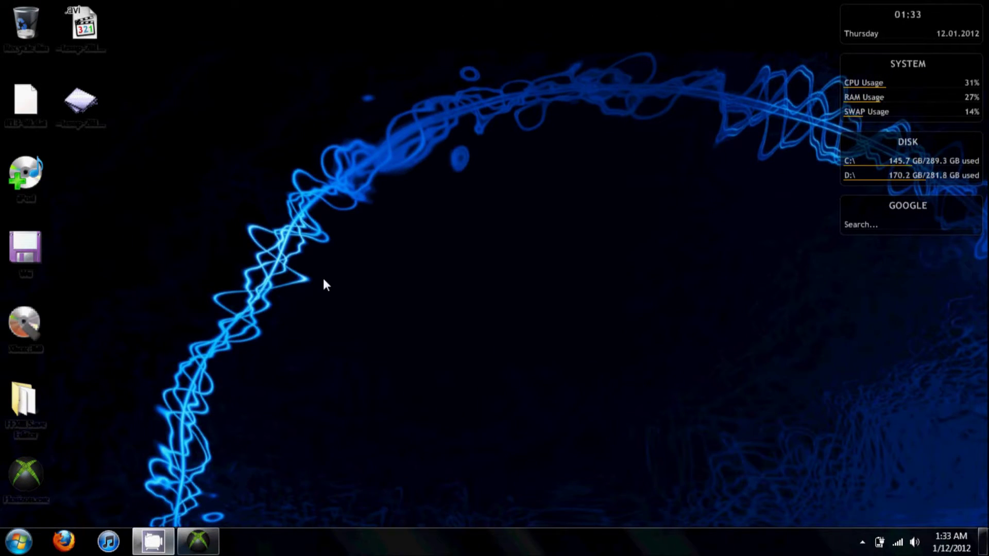
pyautogui.doubleClick(37, 410)
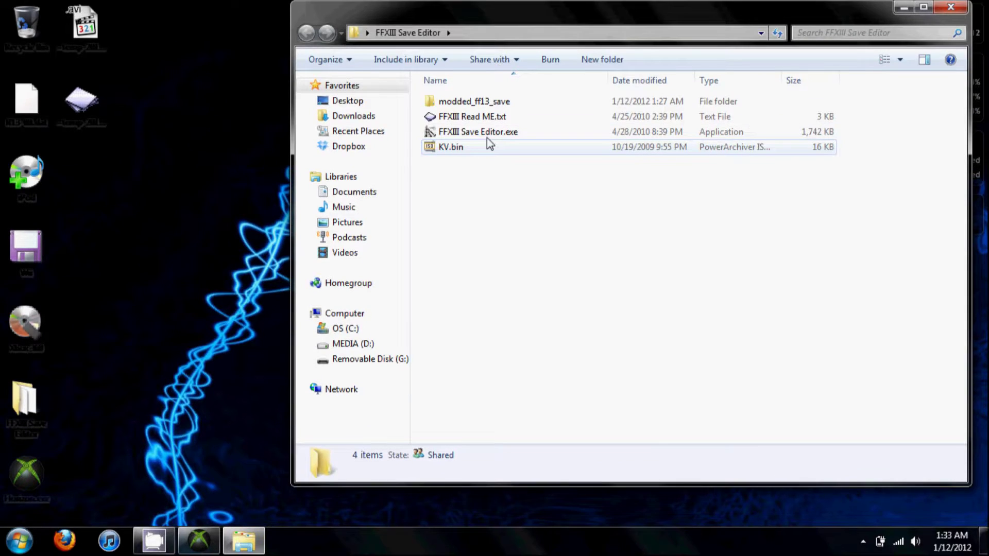
pyautogui.doubleClick(471, 129)
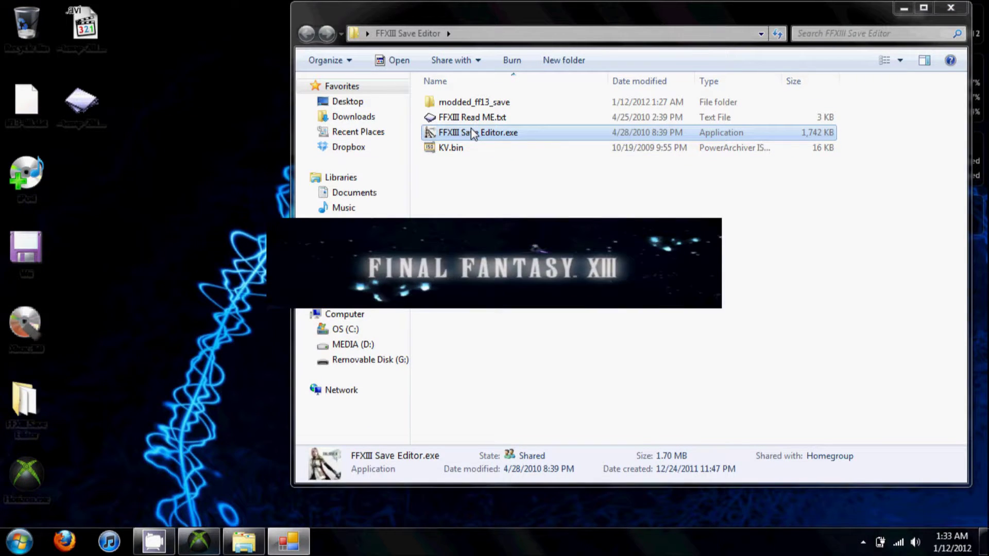
pyautogui.click(949, 9)
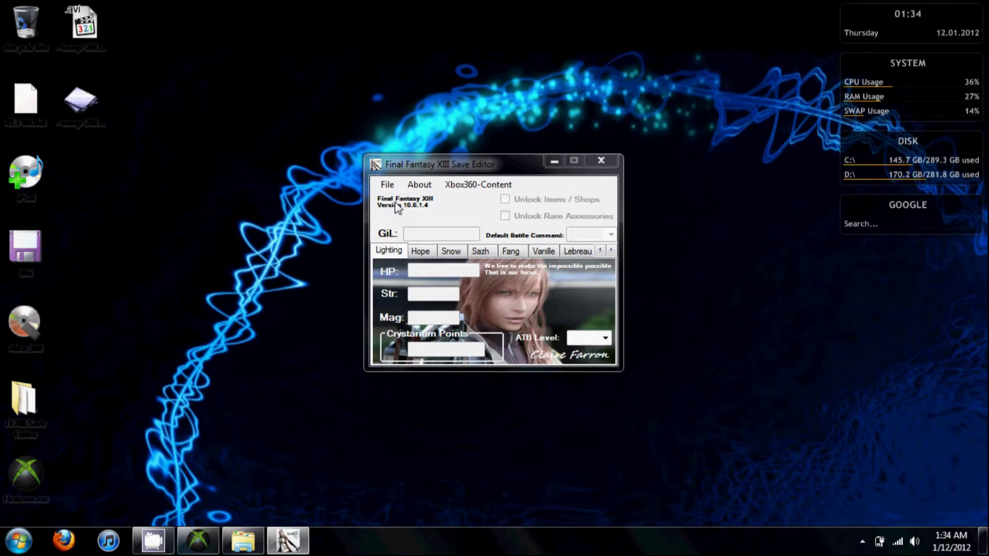
pyautogui.hotkey('ctrl', 'o')
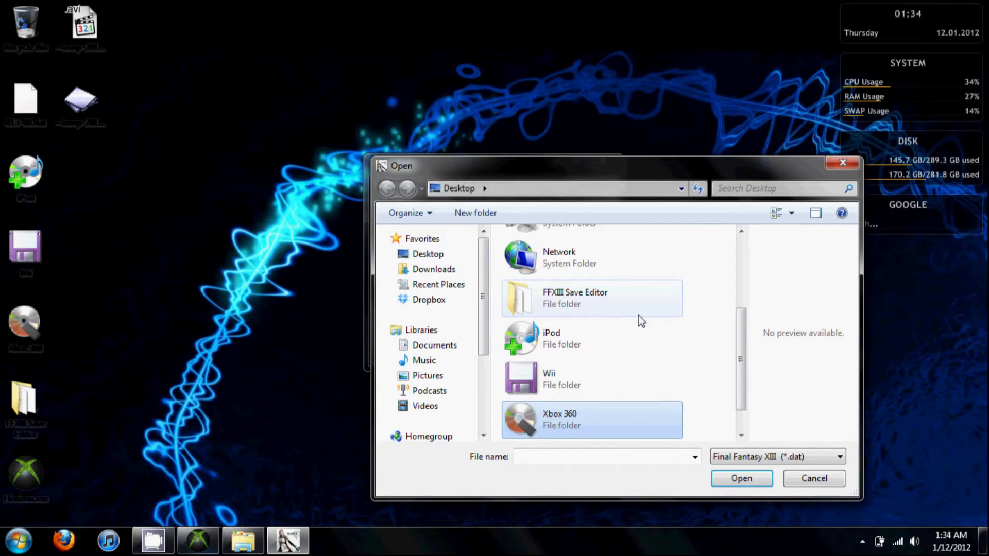
pyautogui.press('Escape')
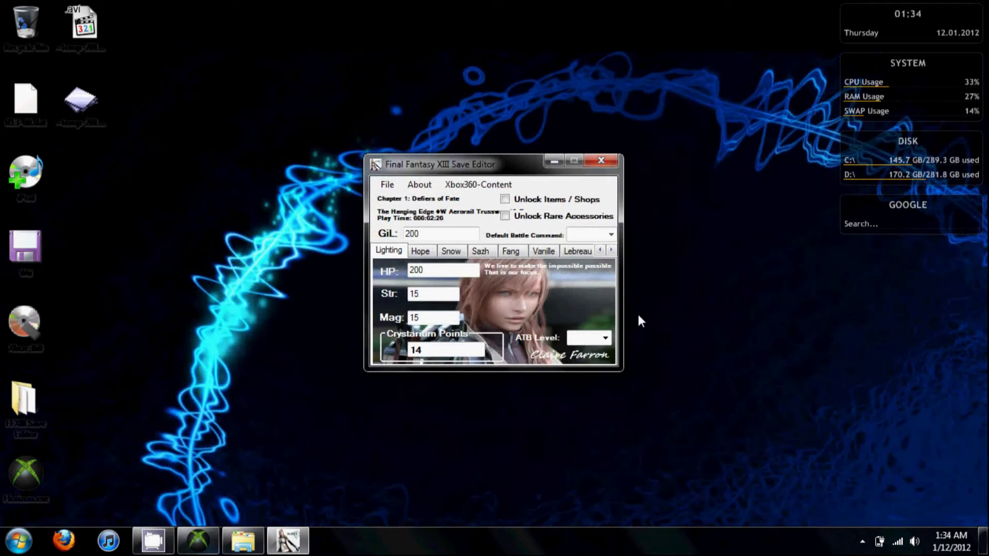
# - Set Lightning's HP to 99999, Str to 999999 and Mag to 999999
pyautogui.click(438, 274)
pyautogui.press('BackSpace')
pyautogui.press('BackSpace')
pyautogui.press('BackSpace')
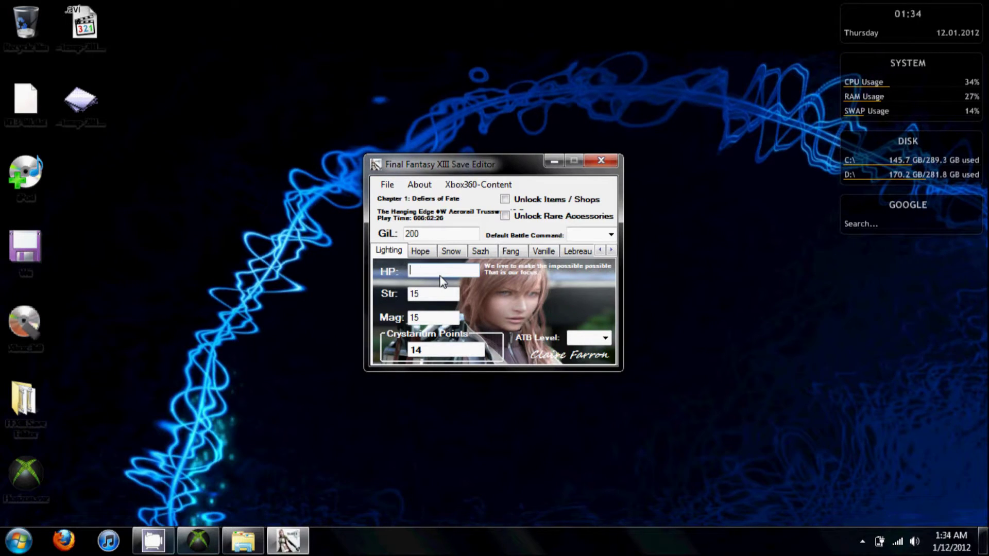
pyautogui.write('99999')
pyautogui.press('Tab')
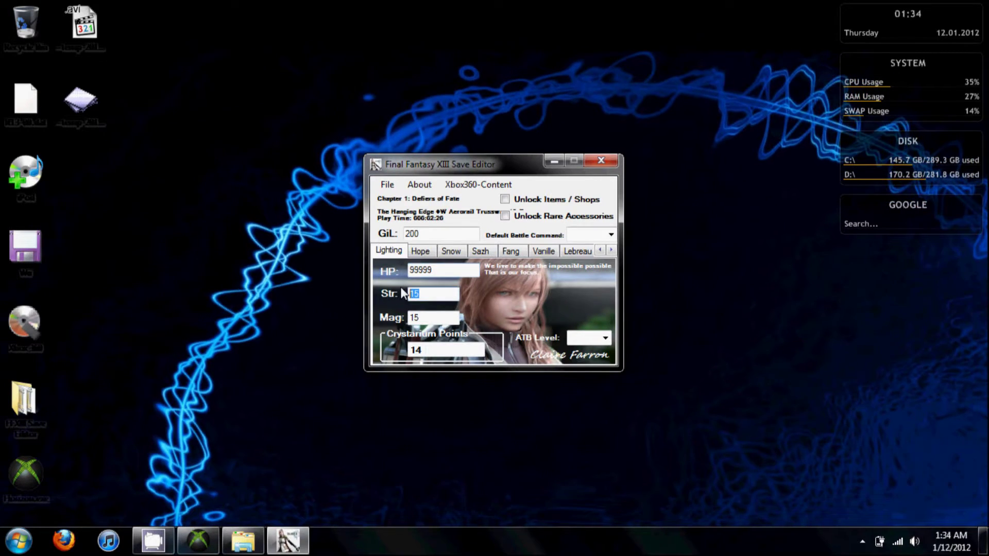
pyautogui.write('999999')
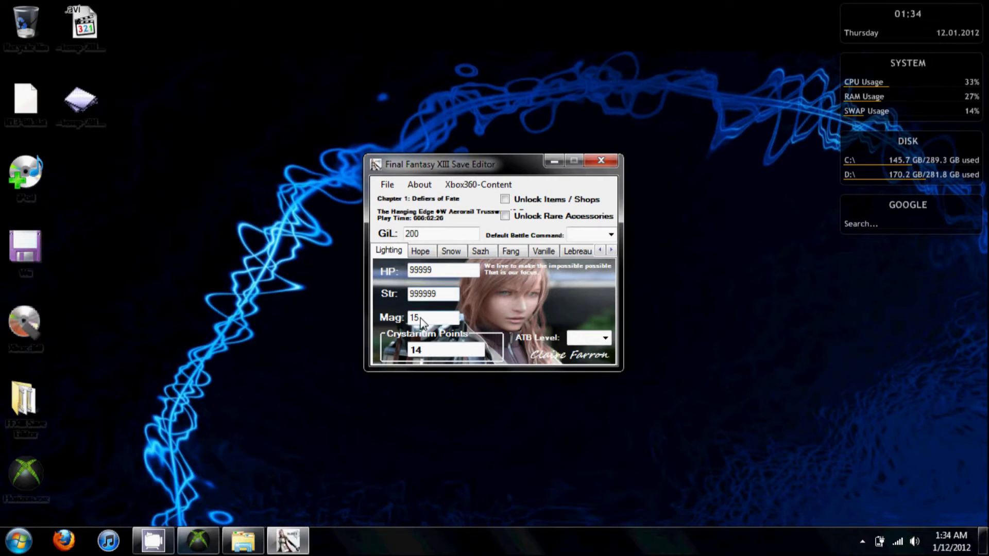
pyautogui.press('Tab')
pyautogui.write('999999')
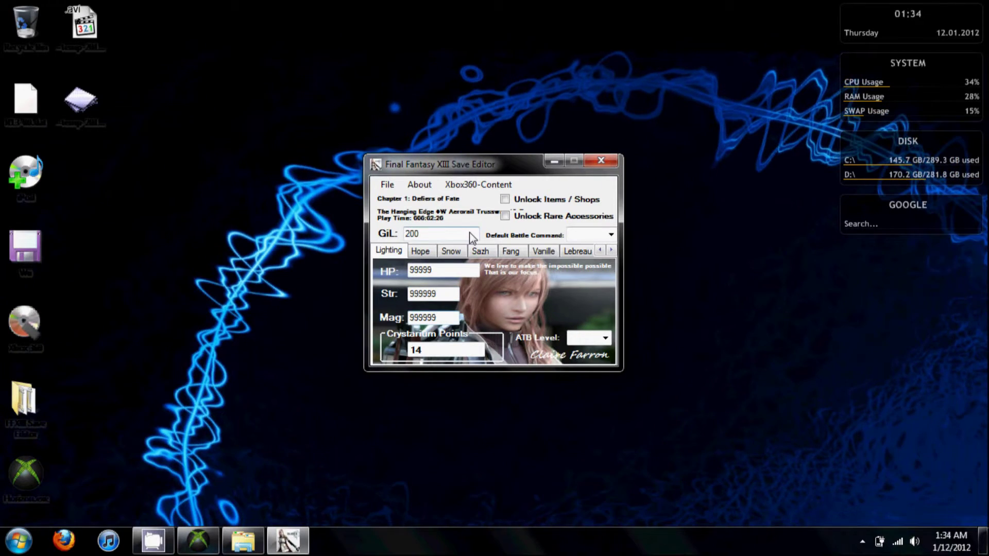
# - Set Gil to 999999999 and enable both Unlock Items / Shops and Unlock Rare Accessories
pyautogui.doubleClick(469, 233)
pyautogui.write('999999999')
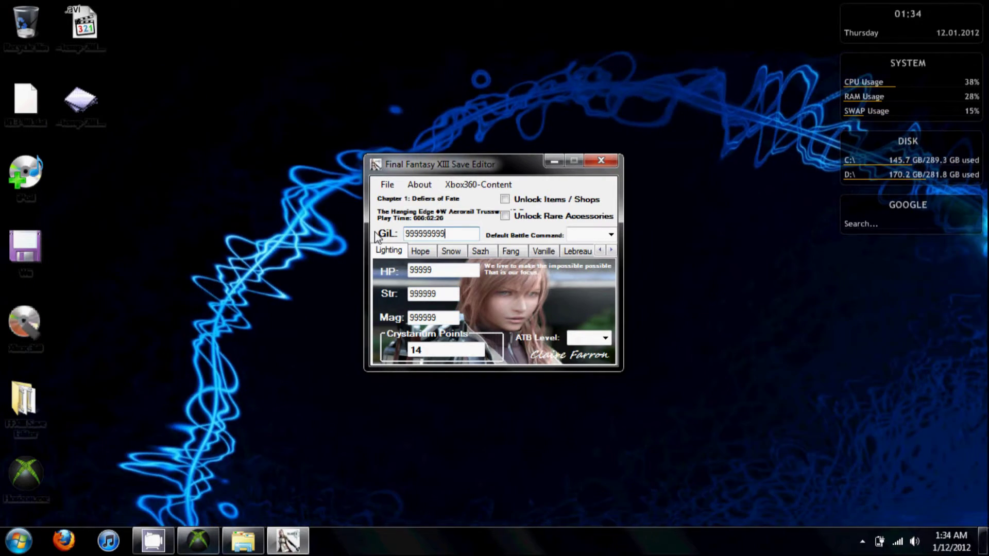
pyautogui.click(504, 198)
pyautogui.click(504, 216)
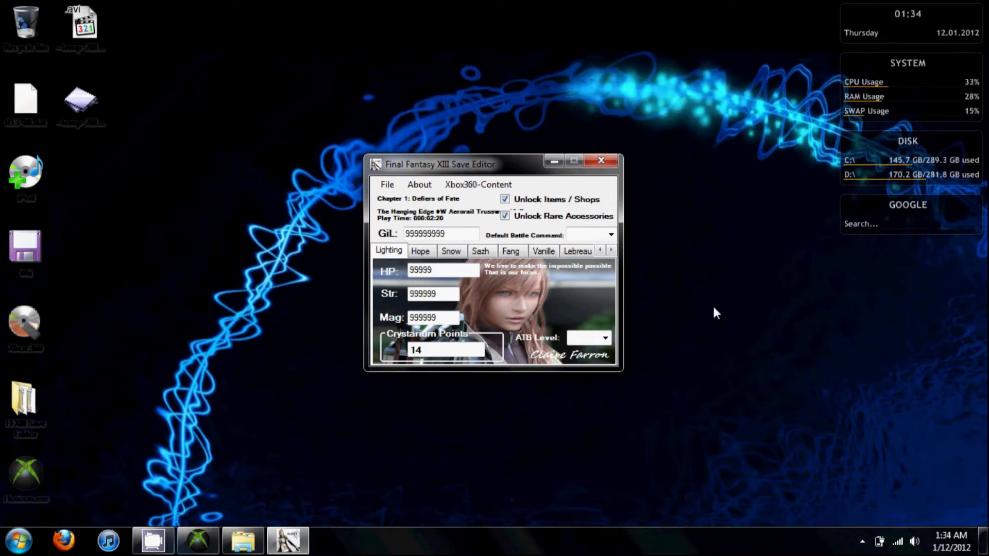
# - Examine Lightning's ATB Level choices, the Party Selection and Ragnarok options, and the stats of Gadot, Vanille and Fang
pyautogui.click(610, 337)
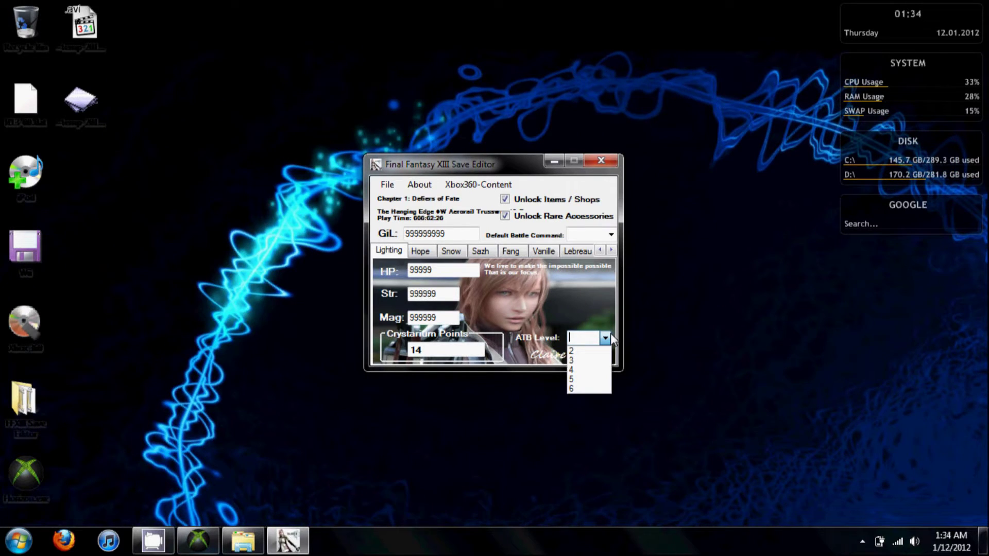
pyautogui.click(610, 337)
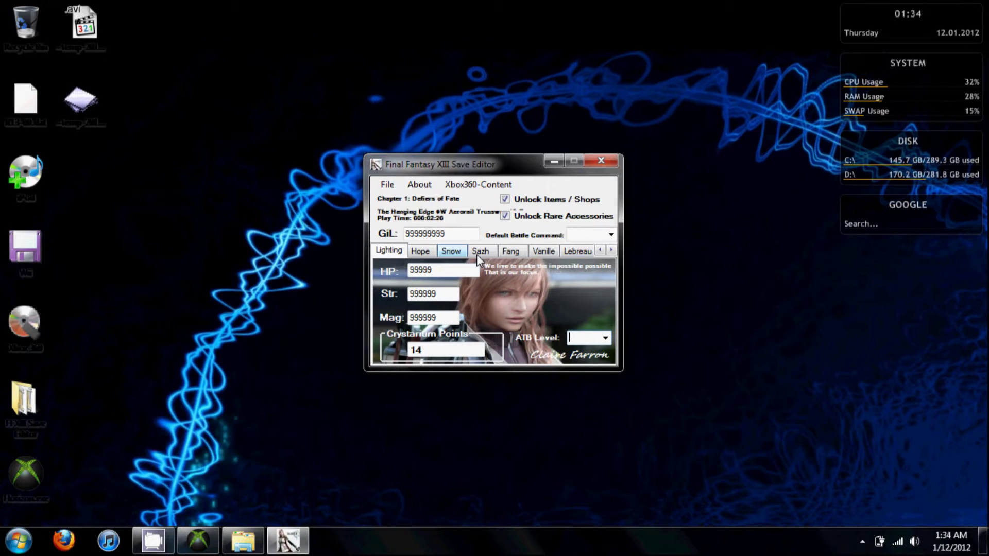
pyautogui.click(611, 251)
pyautogui.click(610, 251)
pyautogui.click(611, 251)
pyautogui.click(610, 251)
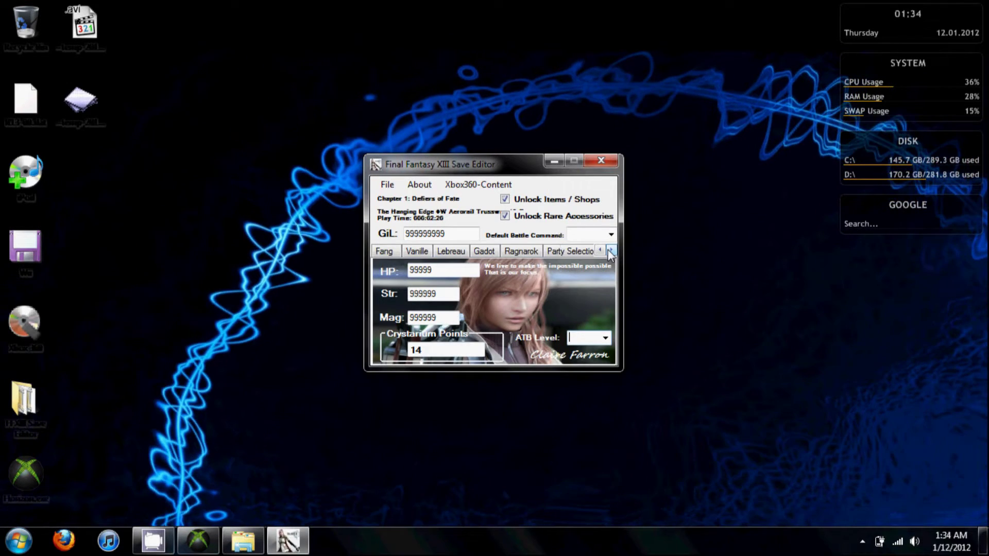
pyautogui.click(553, 252)
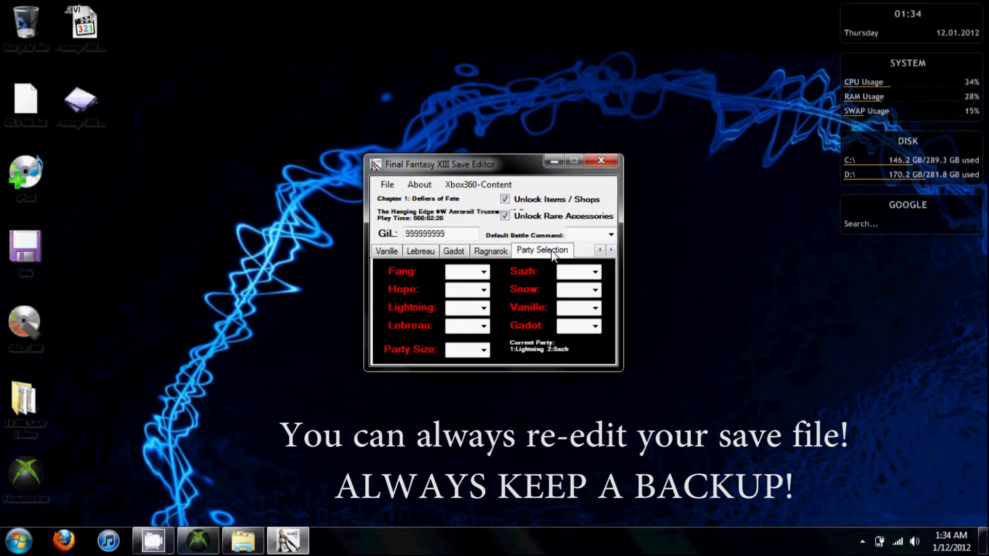
pyautogui.click(492, 252)
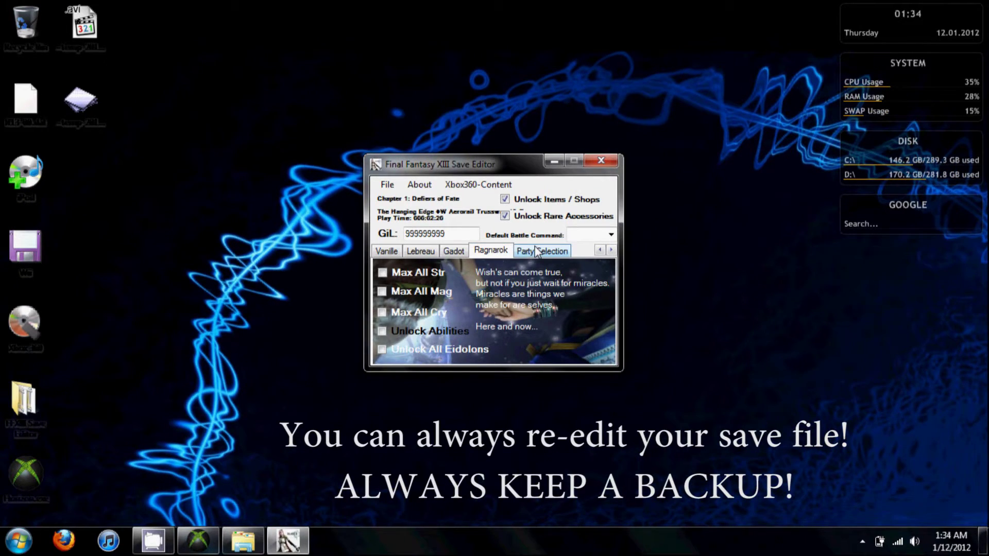
pyautogui.click(599, 250)
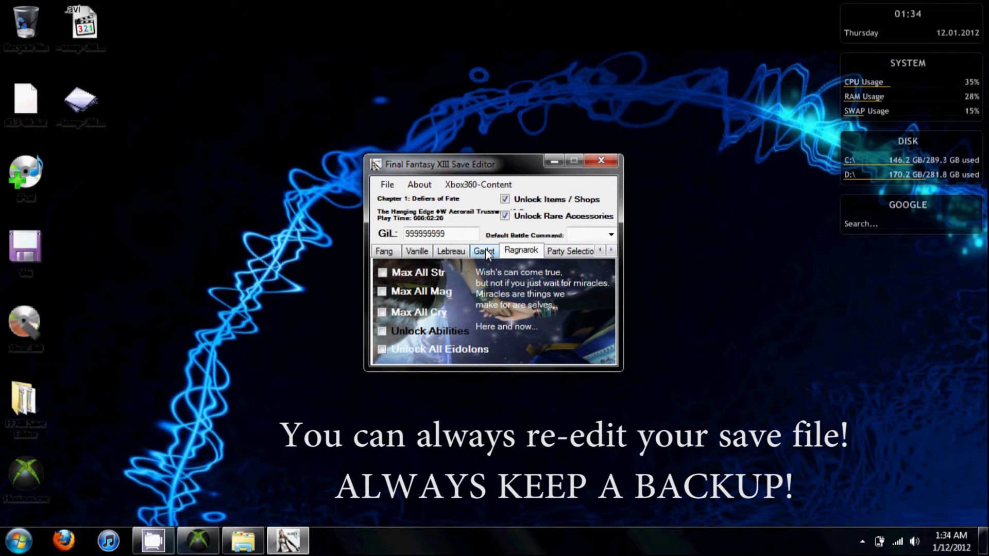
pyautogui.click(485, 253)
pyautogui.click(417, 251)
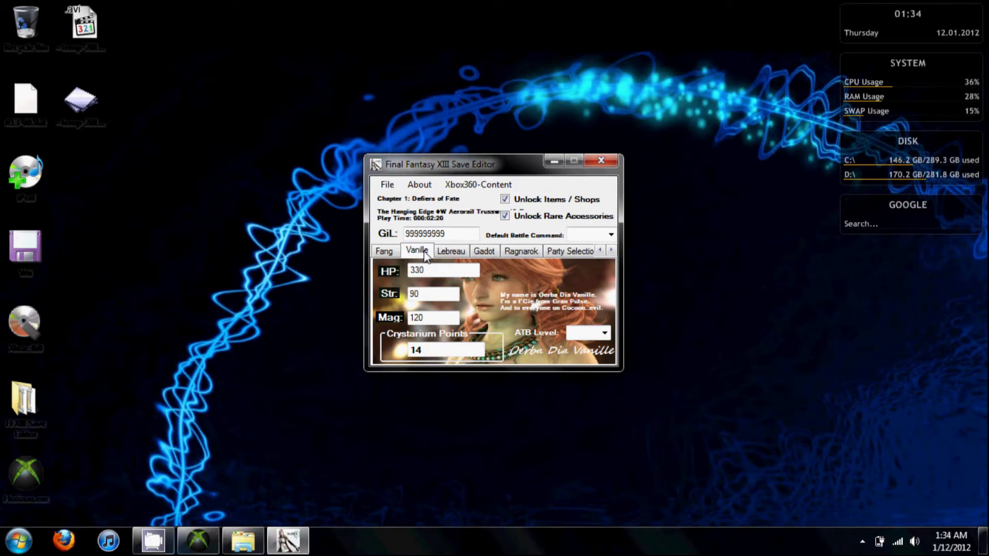
pyautogui.click(392, 252)
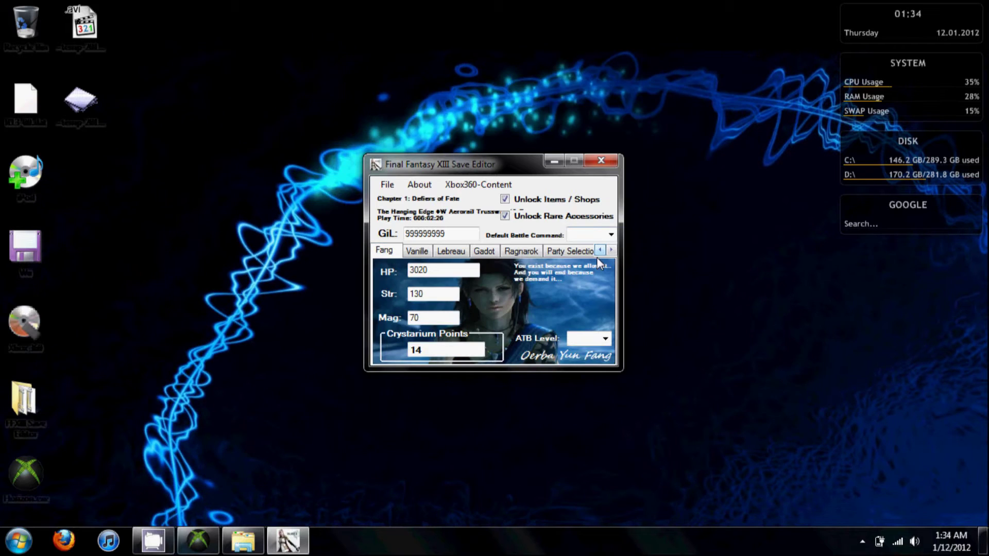
# - Set Sazh's HP to 99999, Str to 999999 and Mag to 999999
pyautogui.click(600, 252)
pyautogui.click(600, 250)
pyautogui.click(600, 251)
pyautogui.click(600, 251)
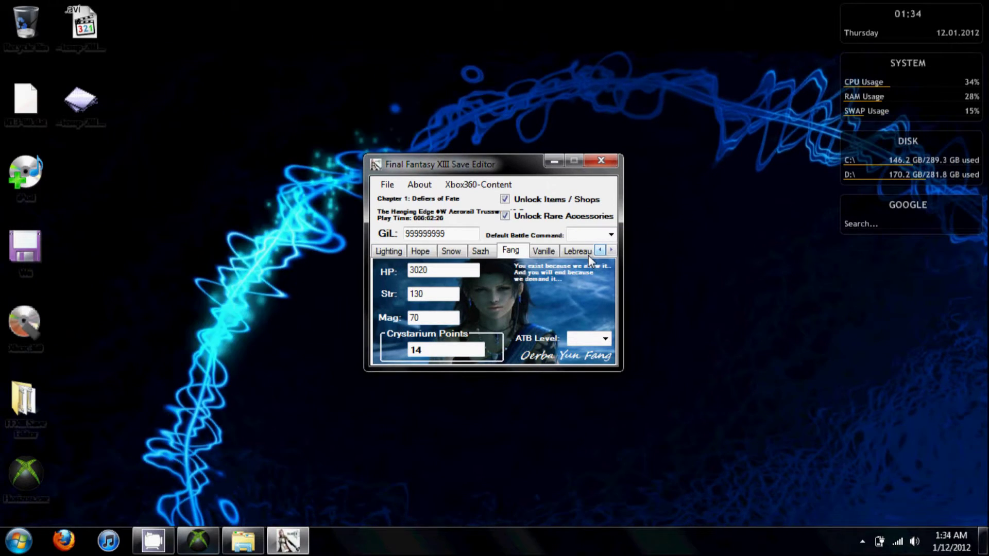
pyautogui.click(479, 251)
pyautogui.click(455, 272)
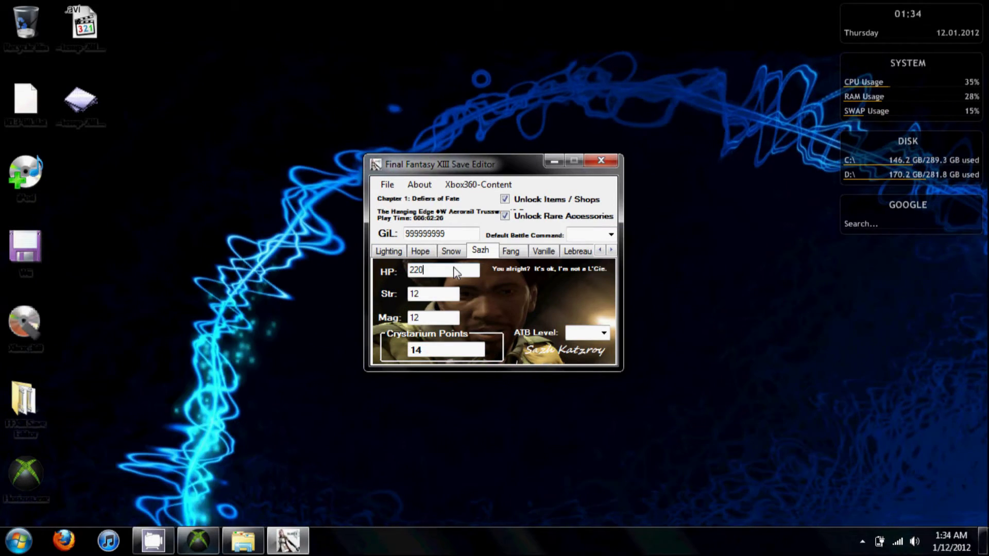
pyautogui.press('BackSpace')
pyautogui.press('BackSpace')
pyautogui.press('BackSpace')
pyautogui.write('99999')
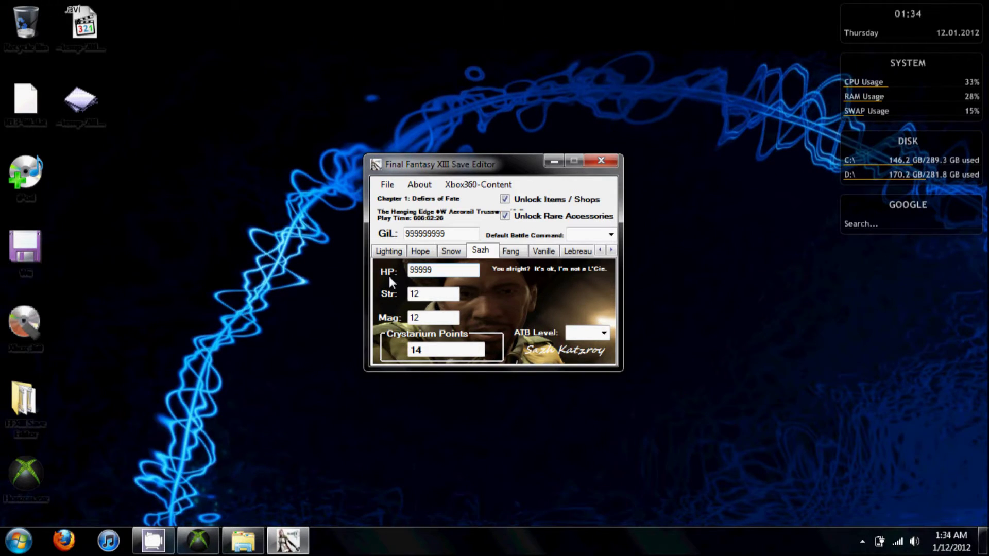
pyautogui.press('Tab')
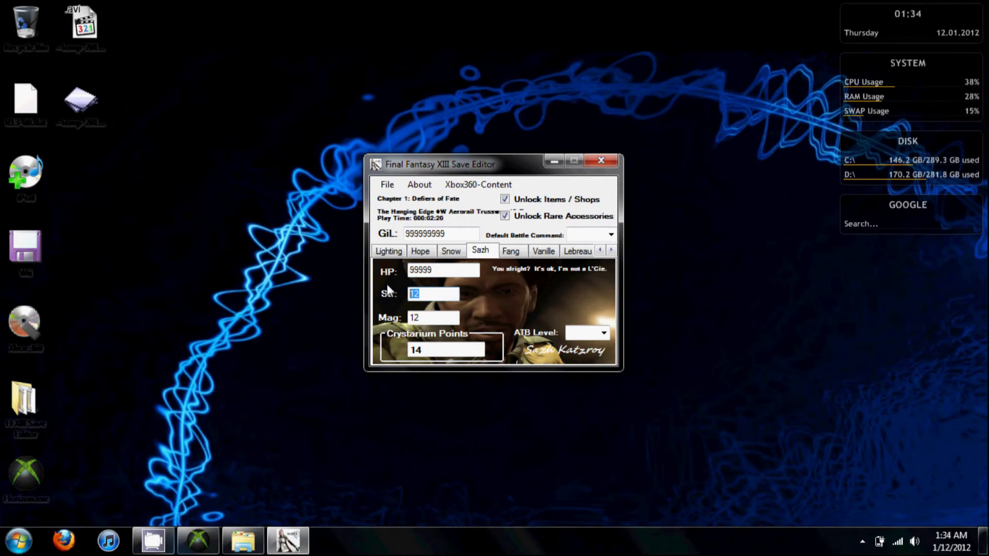
pyautogui.write('999999')
pyautogui.press('Tab')
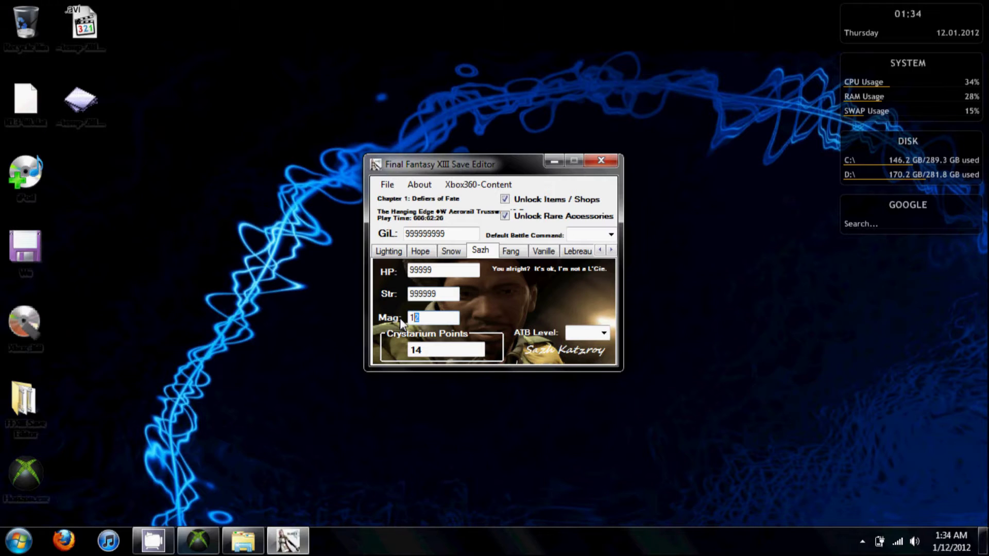
pyautogui.write('999999')
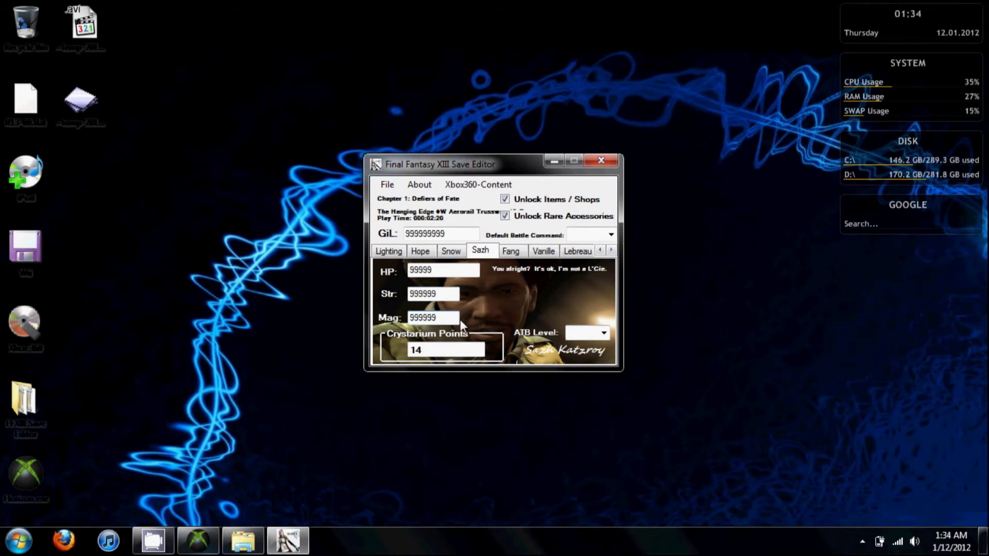
# - Set Snow's HP to 99999, Str to 999999 and Mag to 999999
pyautogui.click(451, 251)
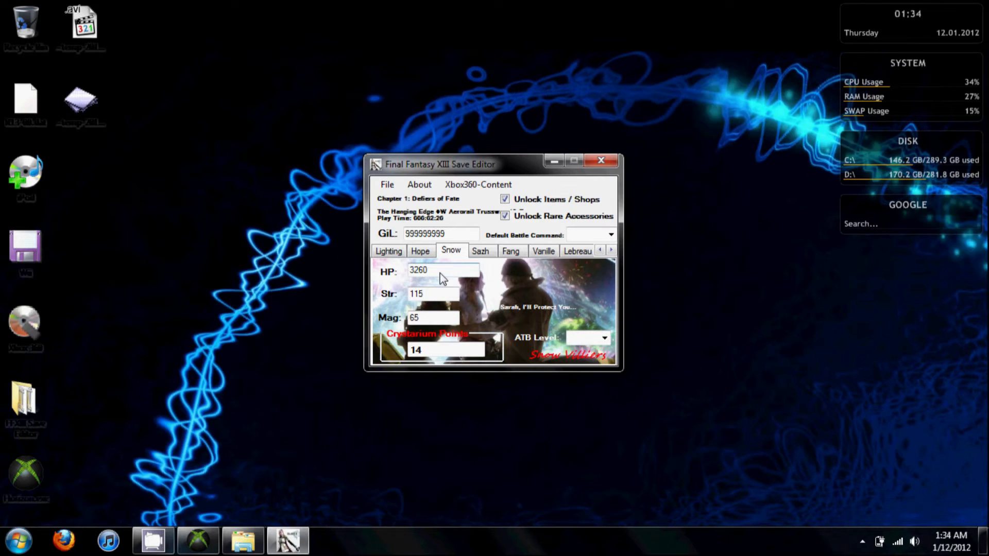
pyautogui.doubleClick(441, 278)
pyautogui.write('99999')
pyautogui.doubleClick(420, 294)
pyautogui.write('11')
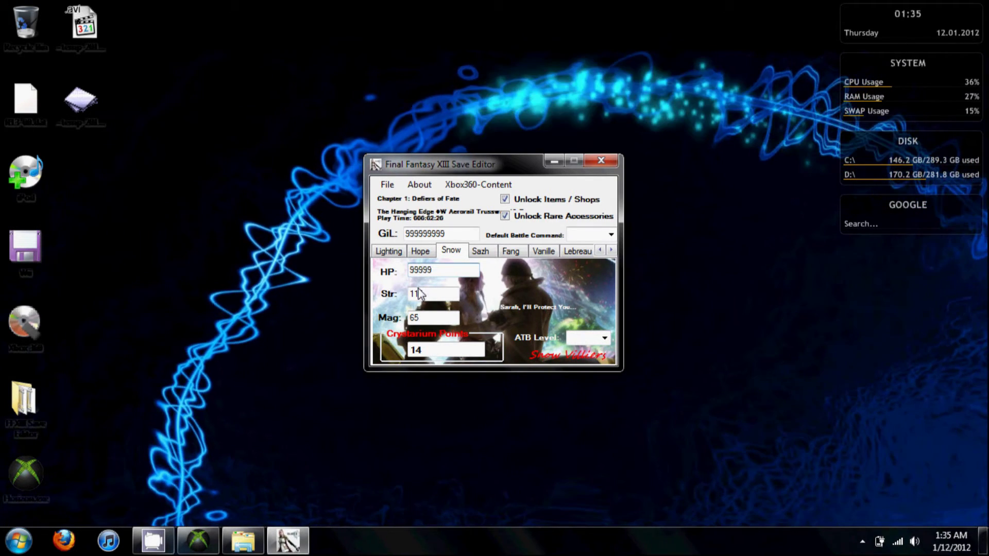
pyautogui.press('BackSpace')
pyautogui.press('BackSpace')
pyautogui.write('9')
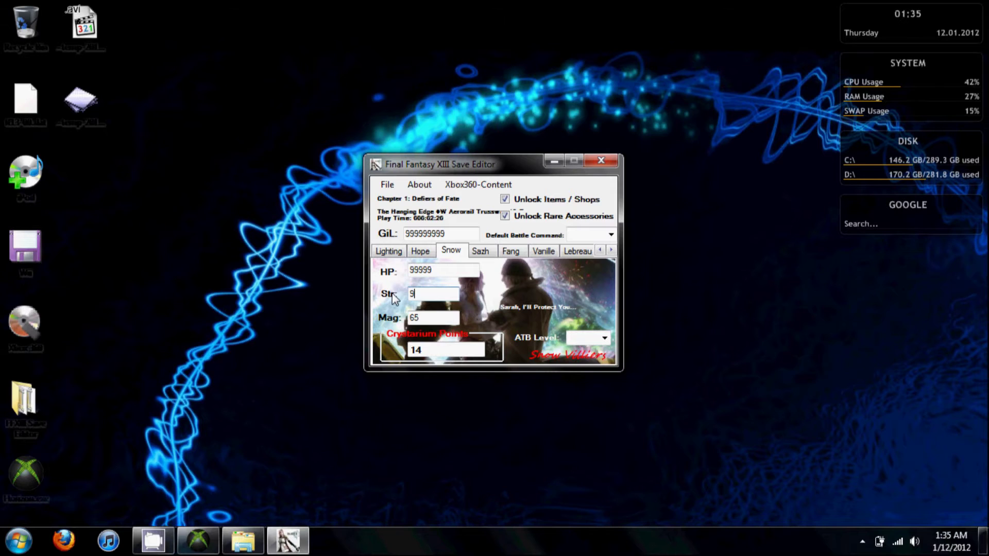
pyautogui.write('99999')
pyautogui.press('Tab')
pyautogui.write('9')
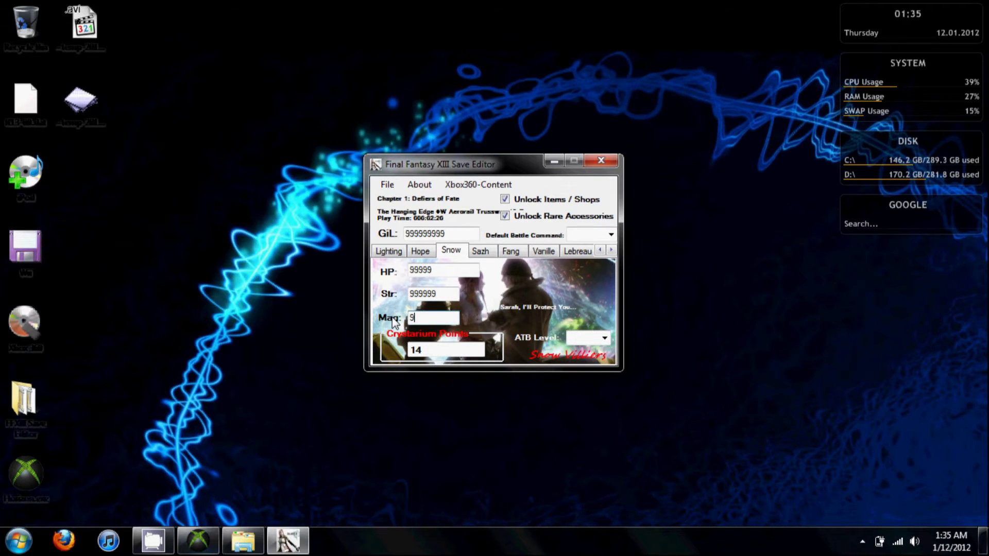
pyautogui.write('99999')
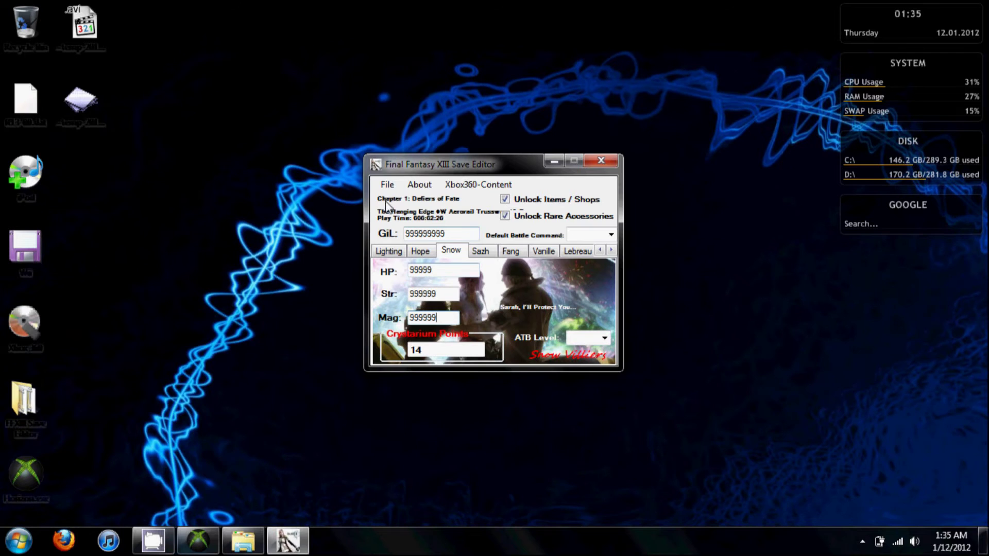
# - Review the Party Selection and Ragnarok options, save the edited Final Fantasy XIII file and close the save editor
pyautogui.click(612, 250)
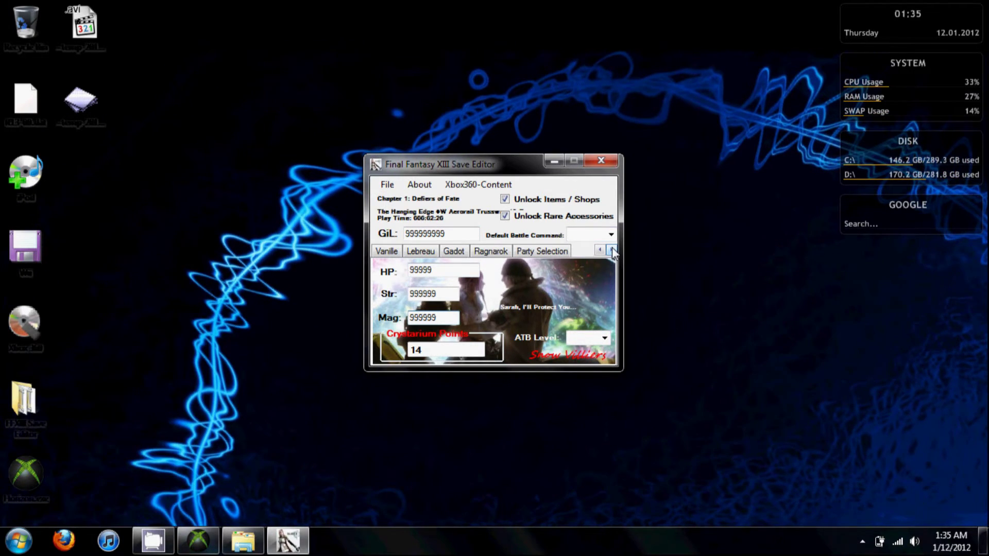
pyautogui.click(547, 253)
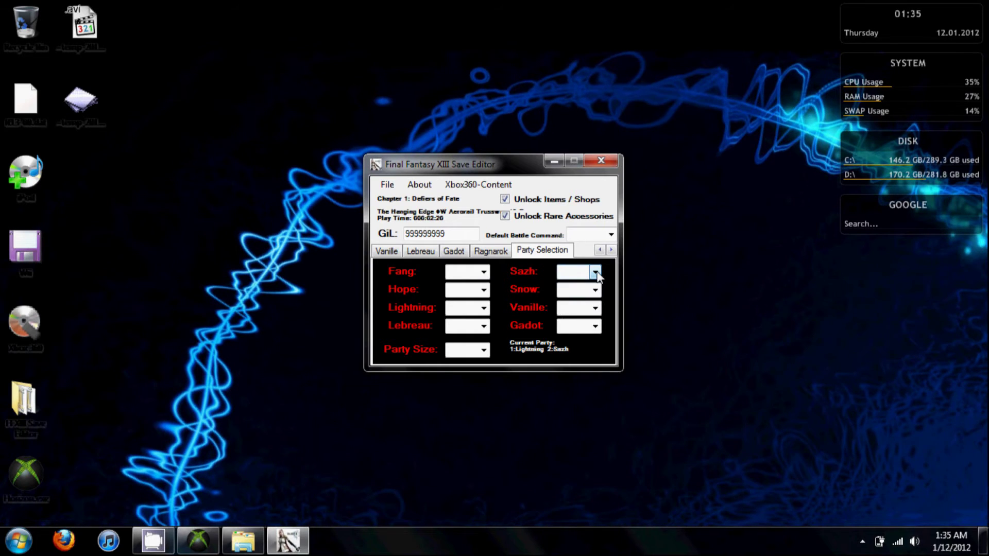
pyautogui.click(491, 252)
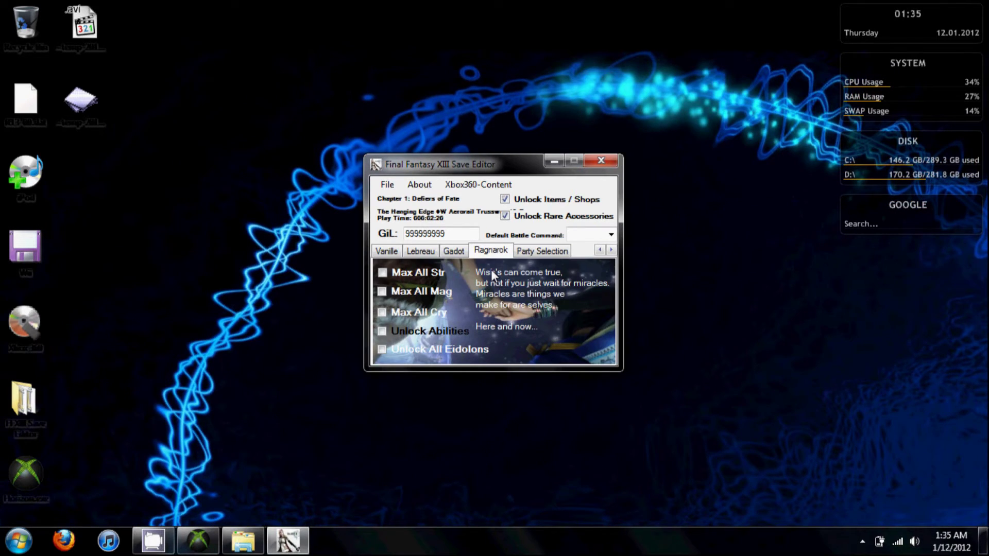
pyautogui.click(387, 184)
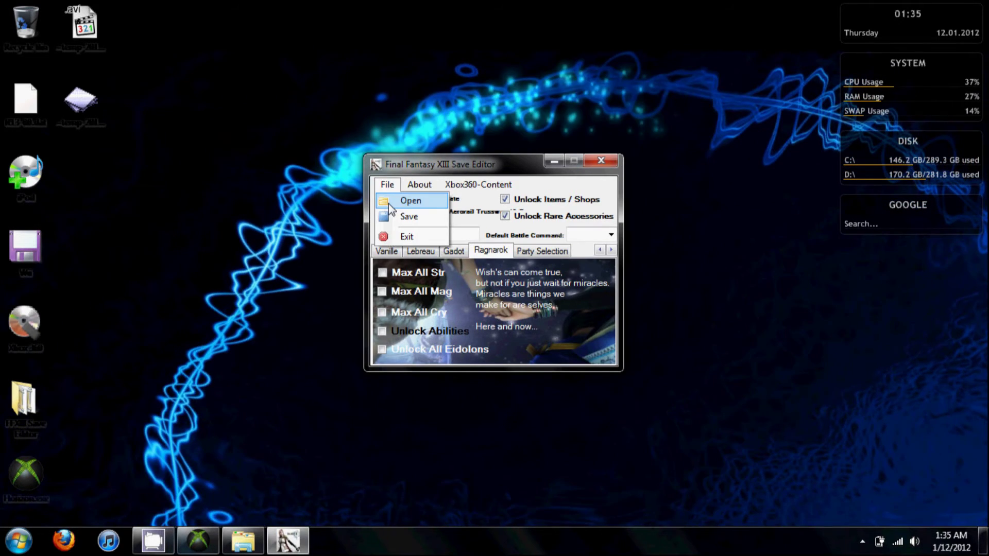
pyautogui.click(407, 200)
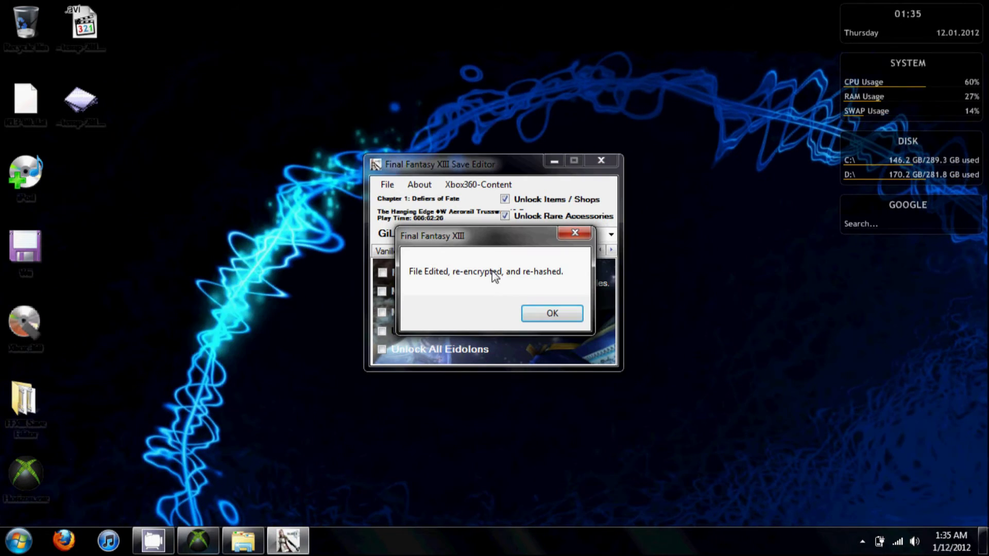
pyautogui.click(550, 314)
pyautogui.click(600, 161)
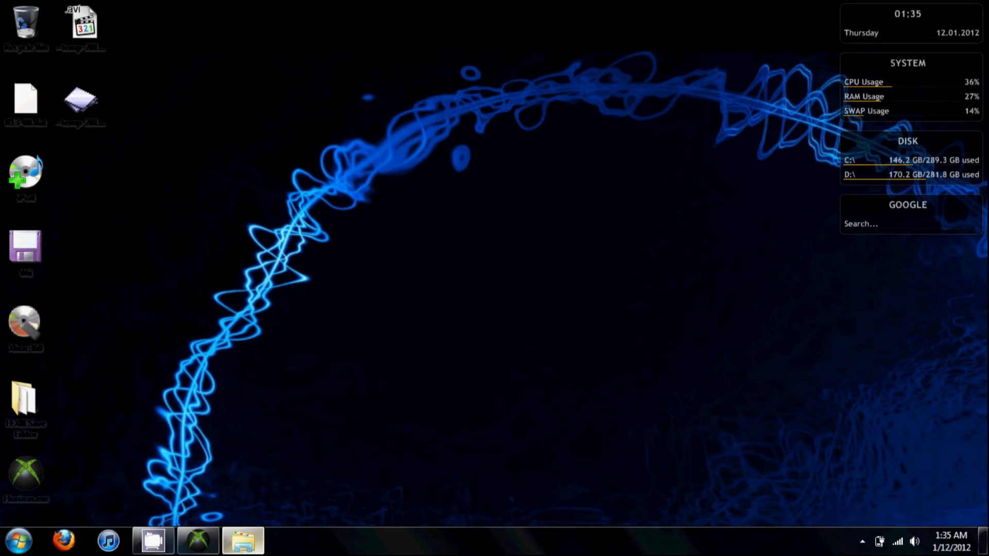
pyautogui.click(243, 541)
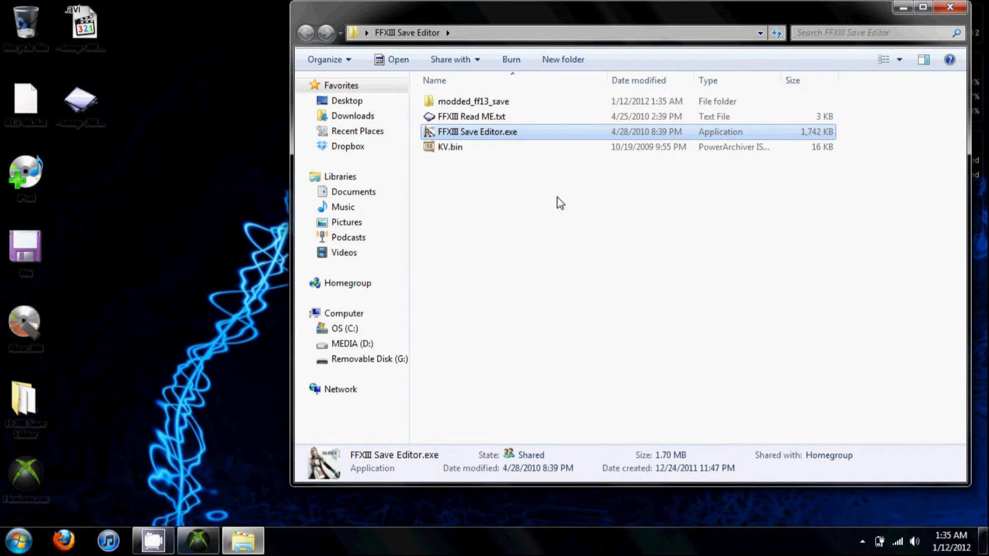
pyautogui.doubleClick(486, 105)
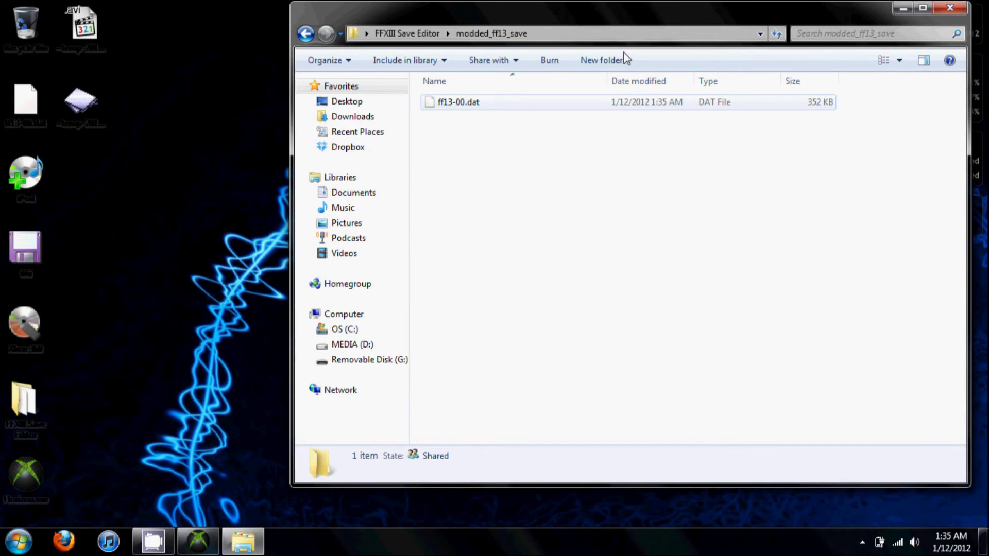
pyautogui.click(946, 9)
# - Rehash and resign ff13-00.dat from the FFXIII Save Editor's modded_ff13_save folder in Horizon
pyautogui.doubleClick(39, 419)
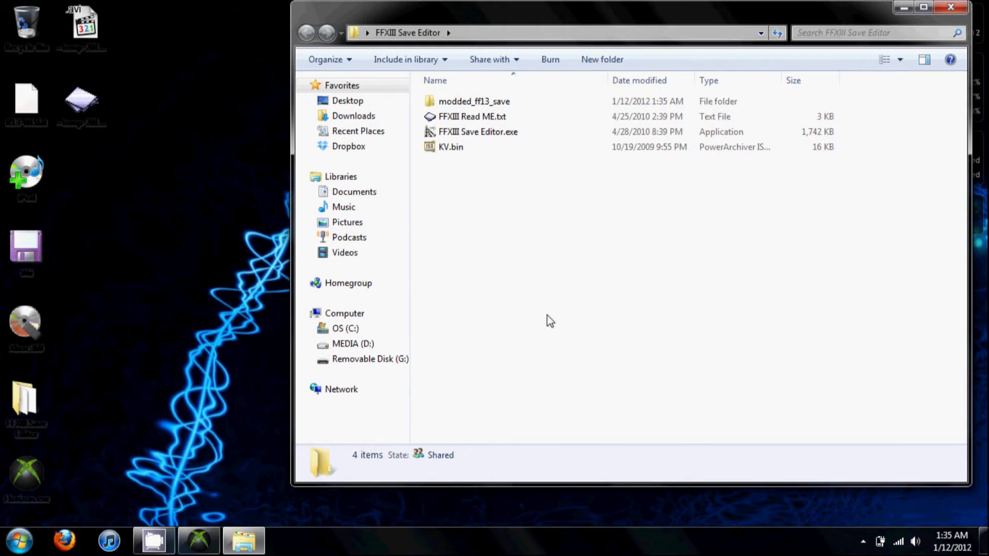
pyautogui.doubleClick(505, 102)
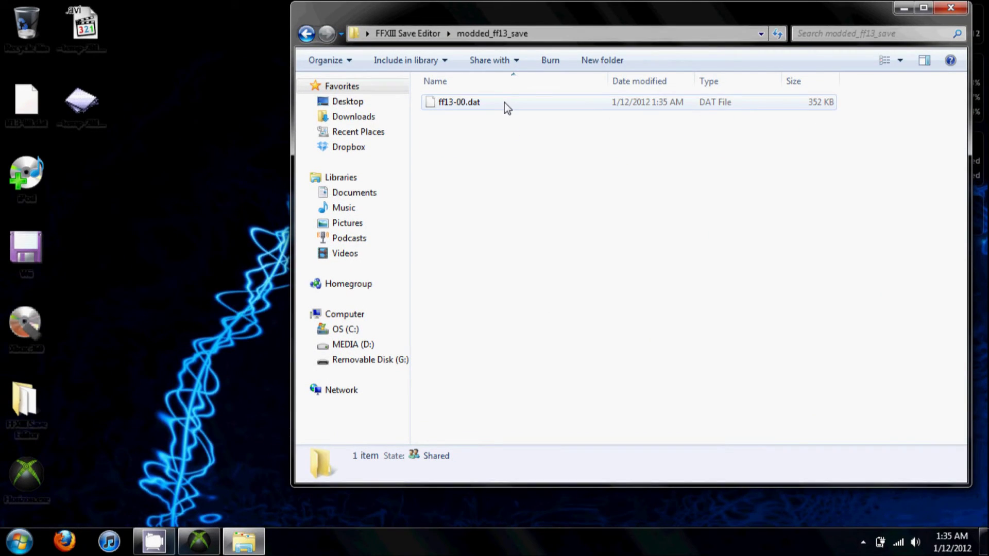
pyautogui.click(505, 103)
pyautogui.moveTo(453, 102); pyautogui.dragTo(371, 493)
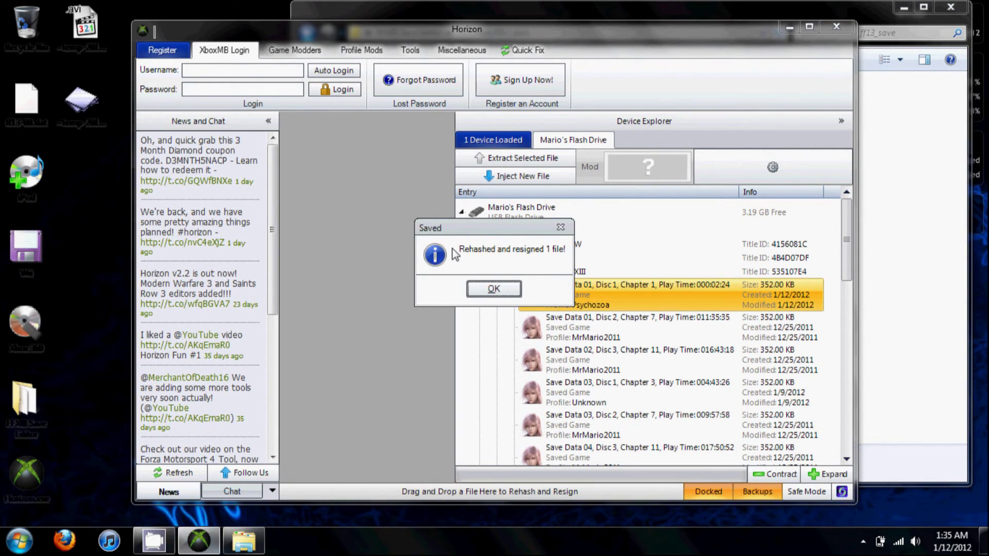
pyautogui.click(490, 287)
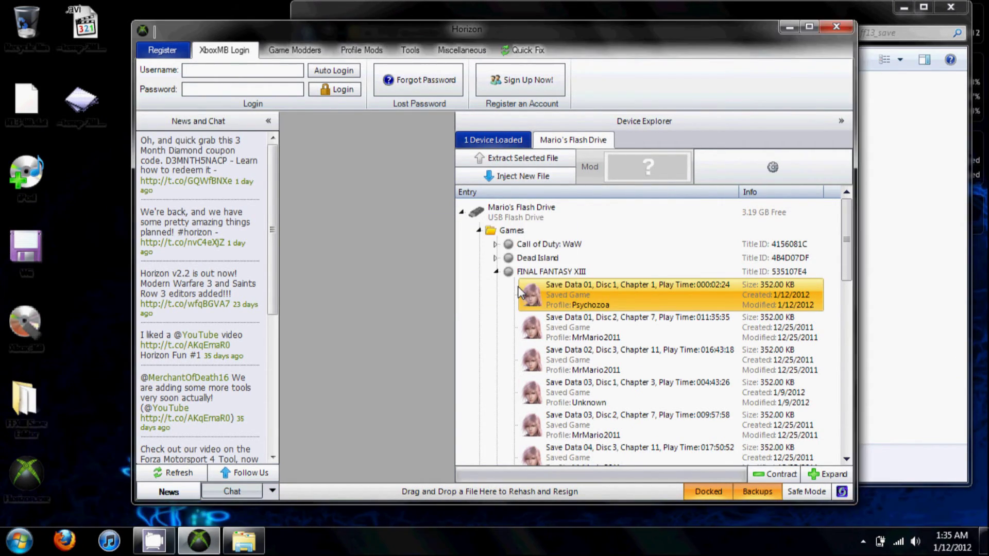
# - Choose ff13-00.dat from the FFXIII Save Editor's modded_ff13_save folder as the new file to inject into the flash drive
pyautogui.click(491, 176)
pyautogui.moveTo(507, 149); pyautogui.dragTo(506, 196)
pyautogui.click(373, 176)
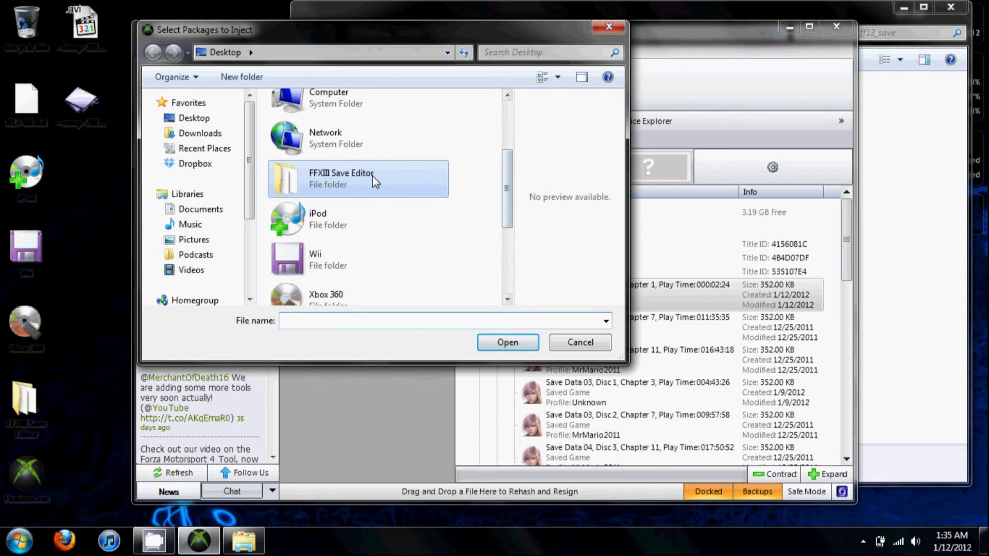
pyautogui.doubleClick(372, 176)
pyautogui.doubleClick(332, 124)
pyautogui.click(332, 122)
pyautogui.doubleClick(332, 123)
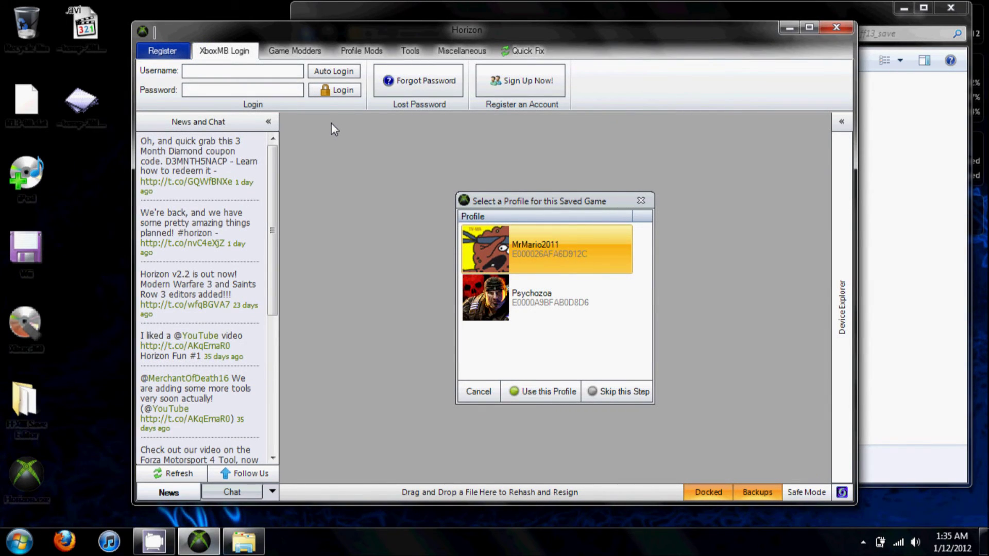
# - Assign the saved game to the second listed profile, overwriting the existing save on the flash drive, and close Horizon and the folder window
pyautogui.click(548, 318)
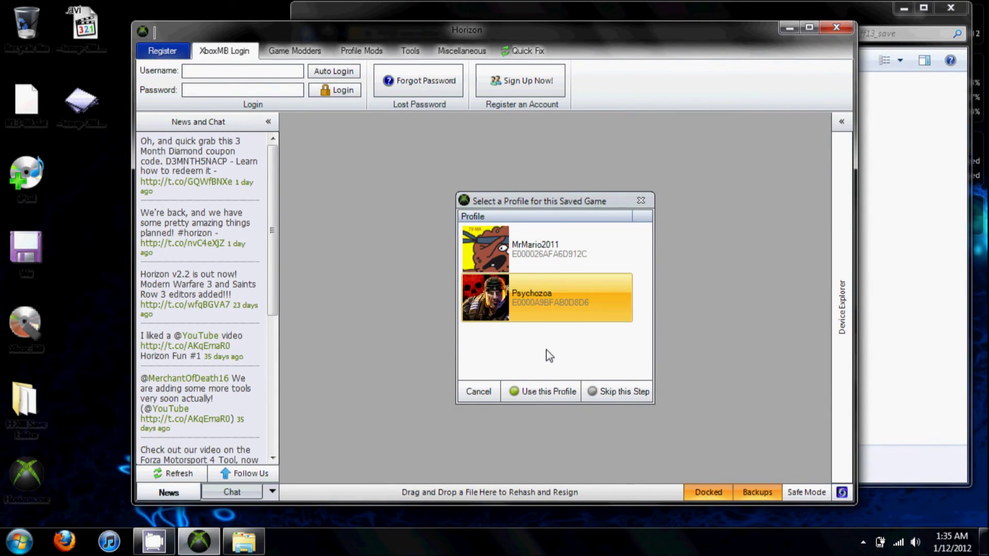
pyautogui.click(545, 391)
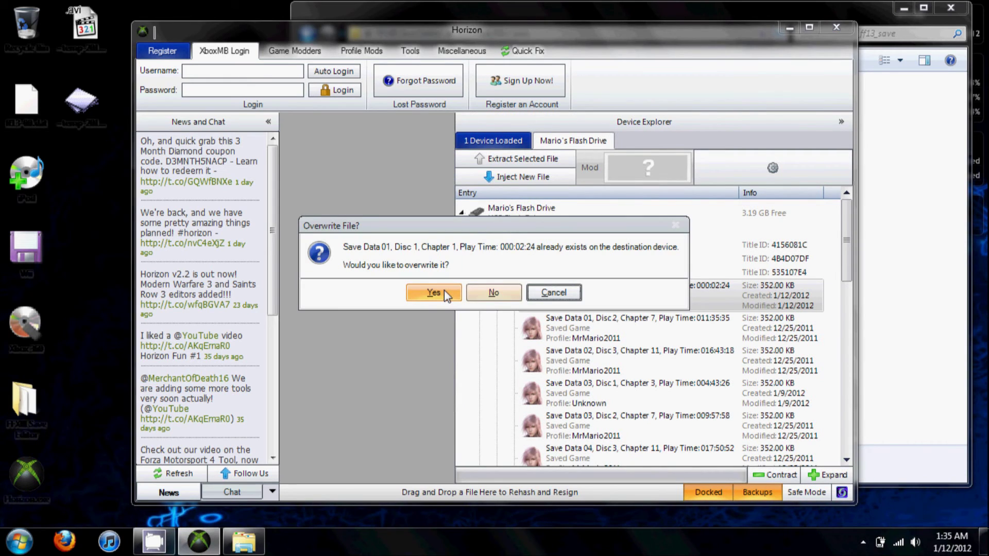
pyautogui.click(444, 289)
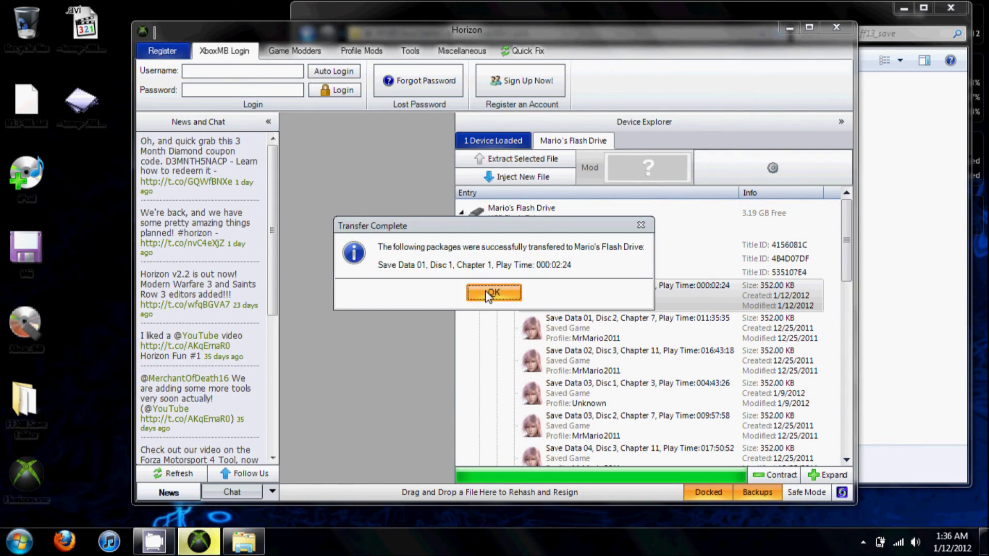
pyautogui.click(491, 292)
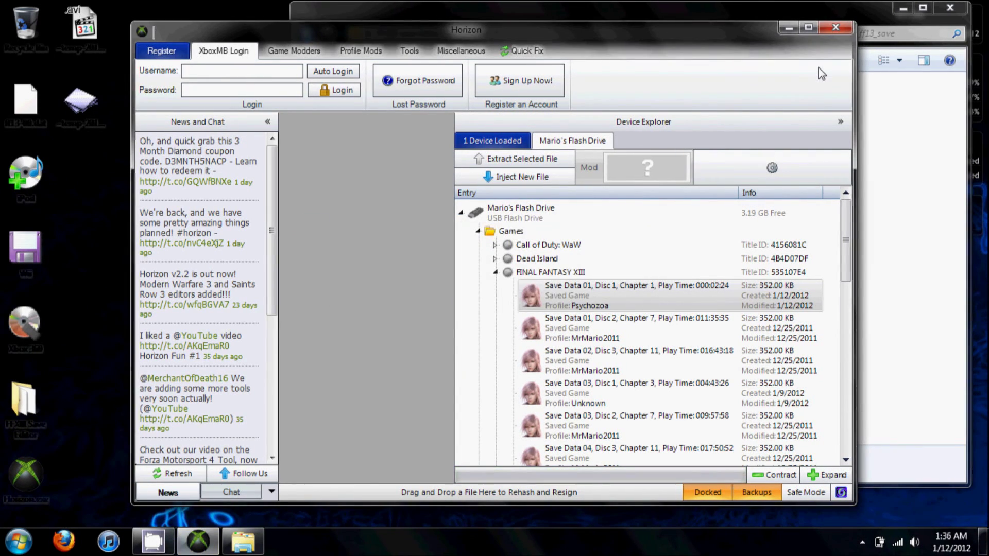
pyautogui.click(845, 30)
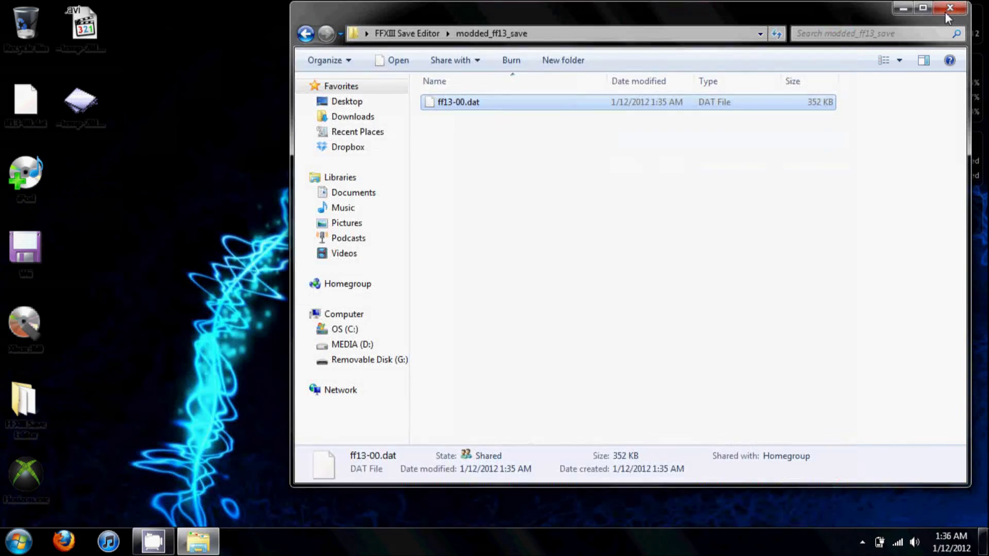
pyautogui.click(949, 8)
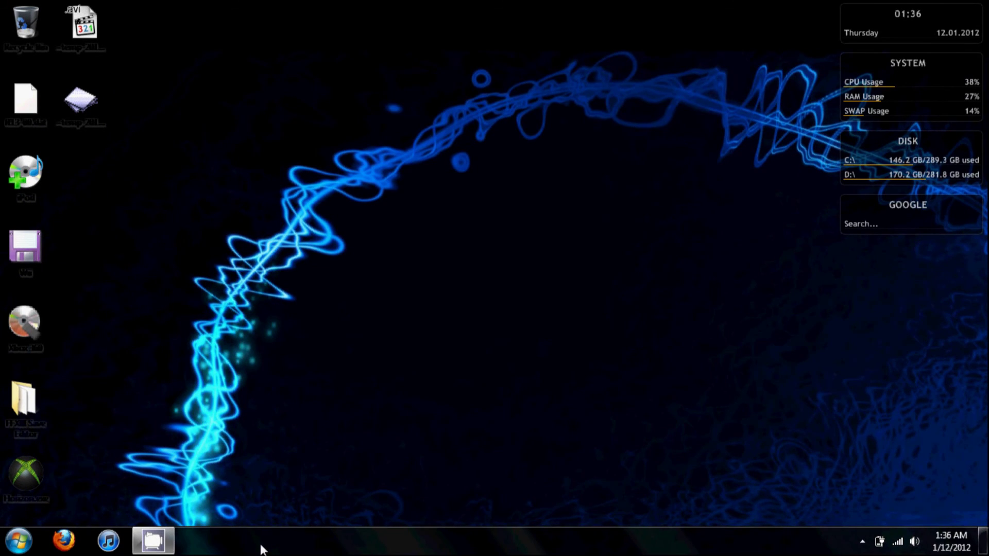